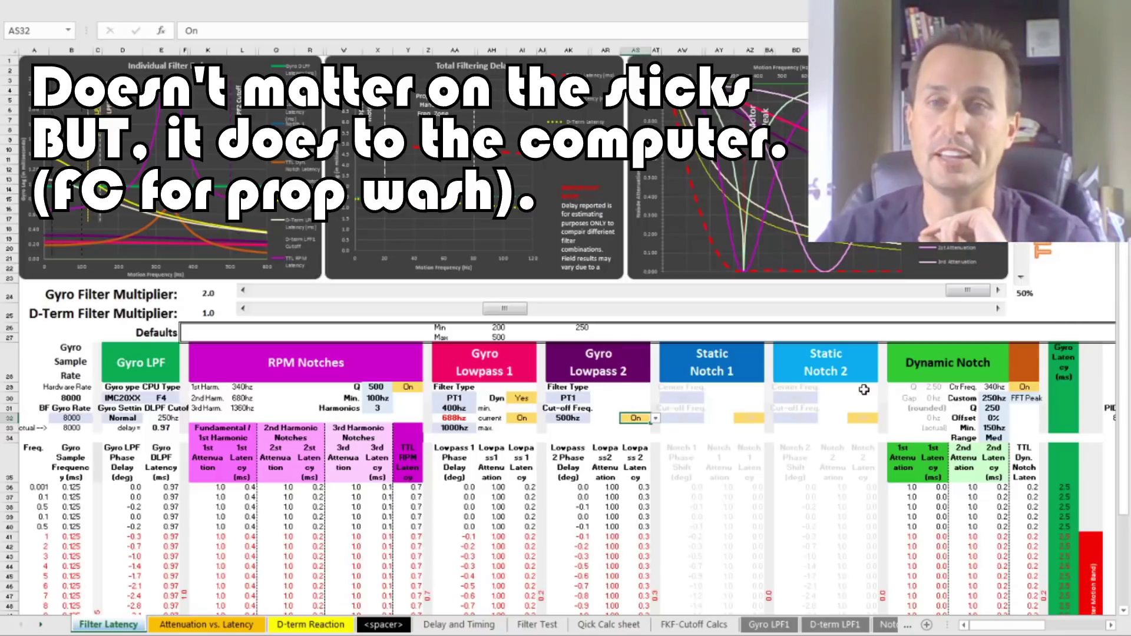
Step: Turn off the Gyro Lowpass 2 and Gyro Lowpass 1 filters in the Filter Latency sheet
{"action": "left_click", "coordinate": [656, 418]}
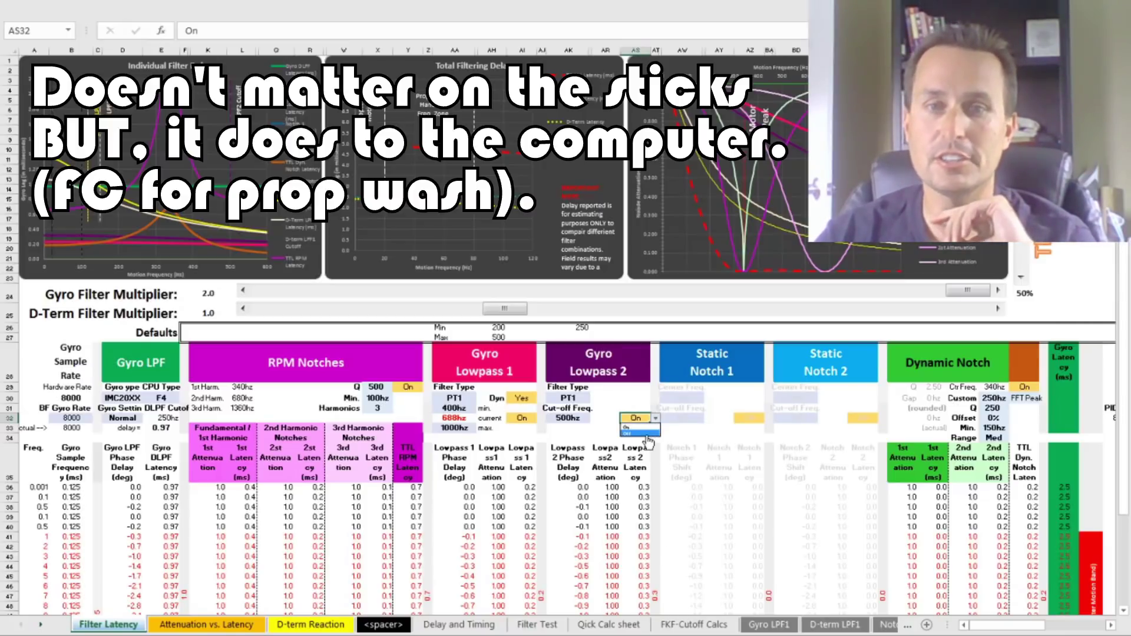
{"action": "left_click", "coordinate": [639, 437]}
{"action": "left_click", "coordinate": [527, 418]}
{"action": "left_click", "coordinate": [541, 418]}
{"action": "left_click", "coordinate": [524, 436]}
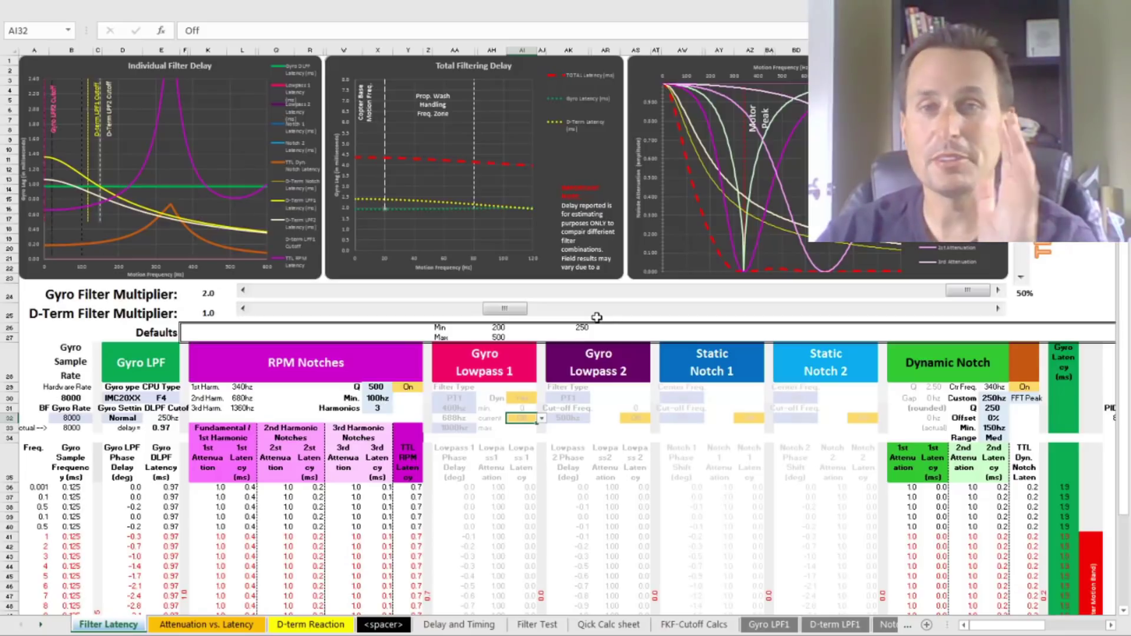
Step: Switch to Betaflight Configurator and raise PD Balance to 1.6 and on to 1.8
{"action": "key", "text": "alt+Tab"}
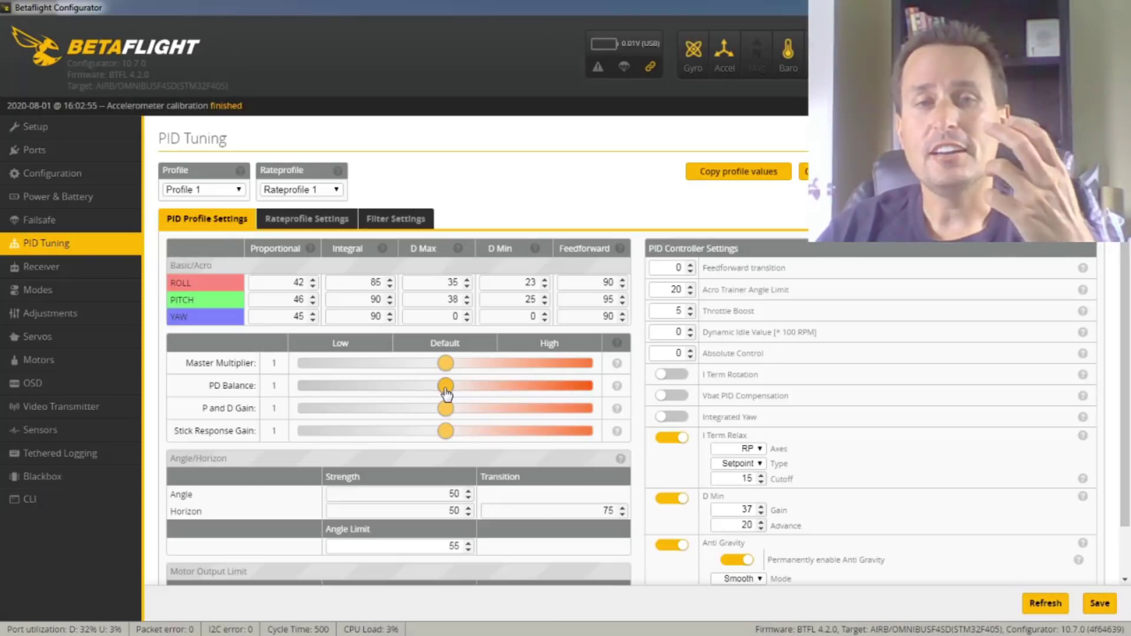
{"action": "left_click_drag", "start_coordinate": [446, 393], "coordinate": [528, 391]}
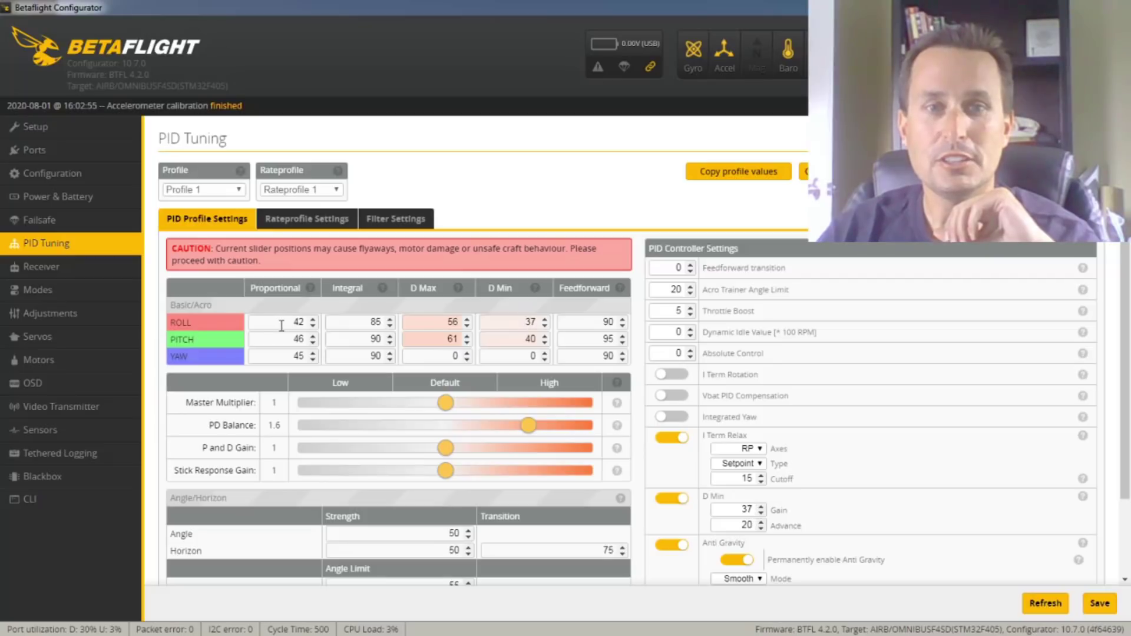
{"action": "left_click_drag", "start_coordinate": [528, 426], "coordinate": [555, 426]}
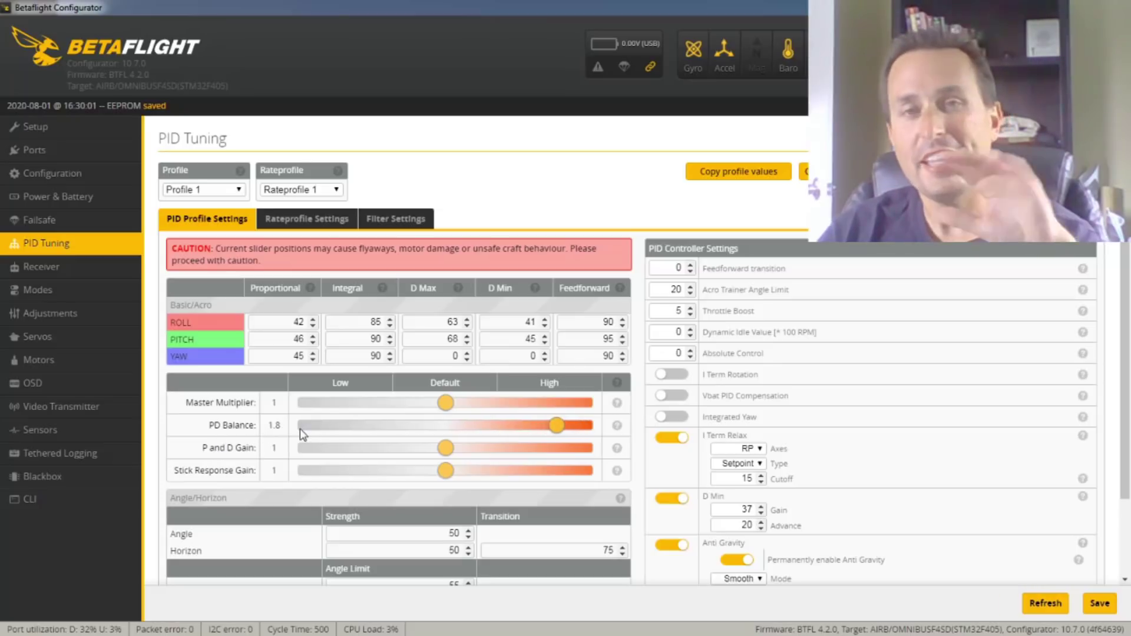
Step: Lower PD Balance to 1.4 and enable D Min in the PID controller settings
{"action": "left_click", "coordinate": [502, 424]}
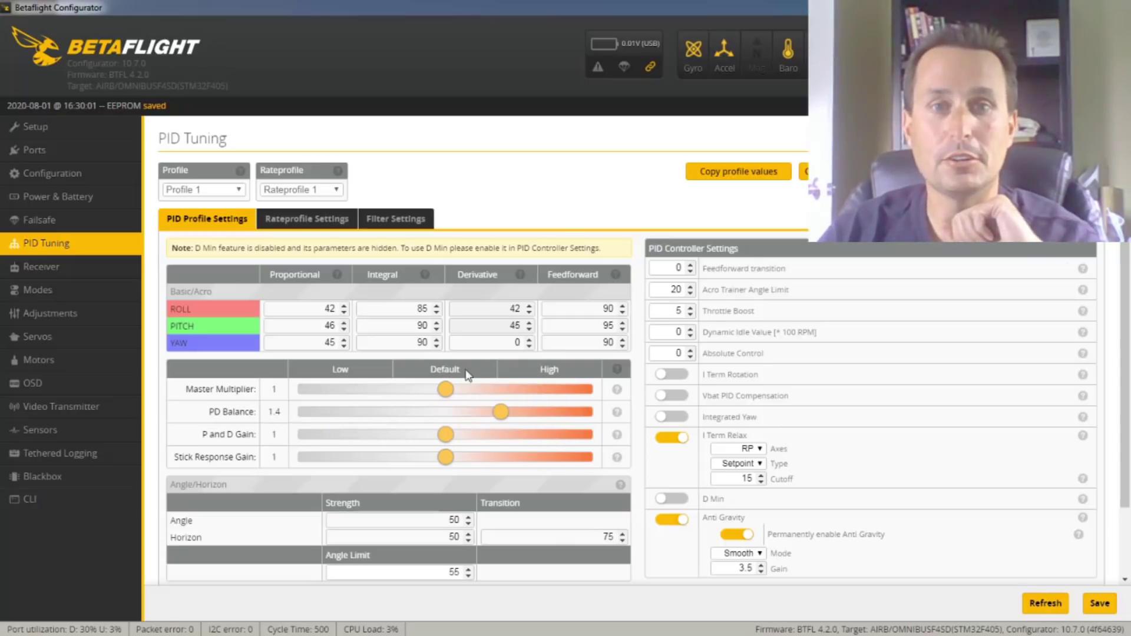
{"action": "left_click", "coordinate": [671, 499]}
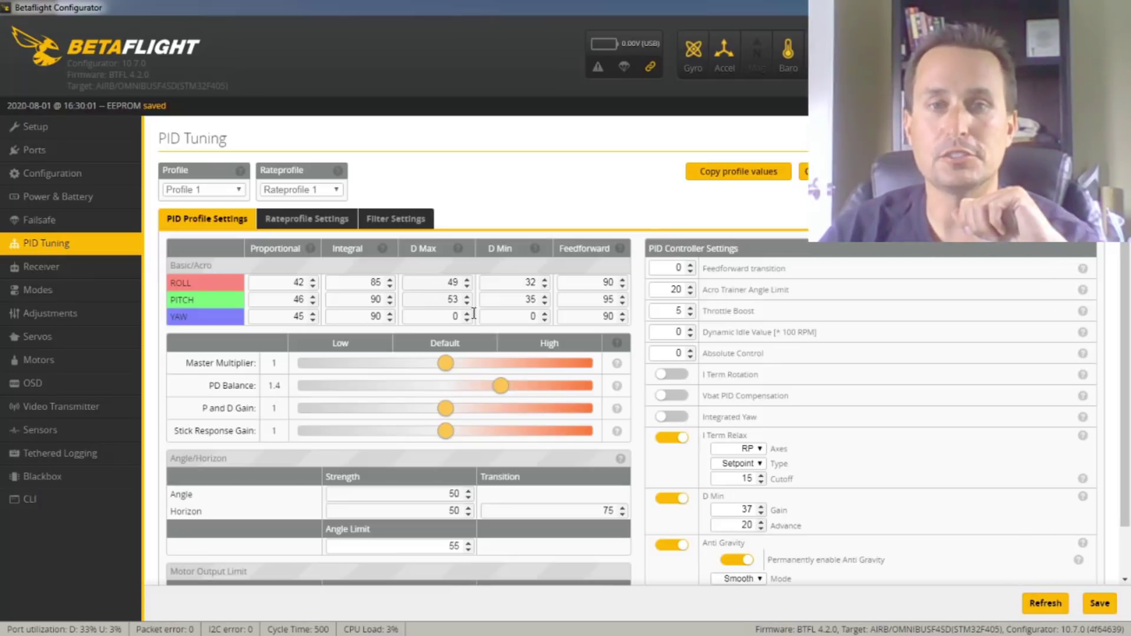
Step: Try PD Balance below its default, down to 0.8 and 0.7, returning it to 1
{"action": "left_click_drag", "start_coordinate": [501, 386], "coordinate": [389, 393]}
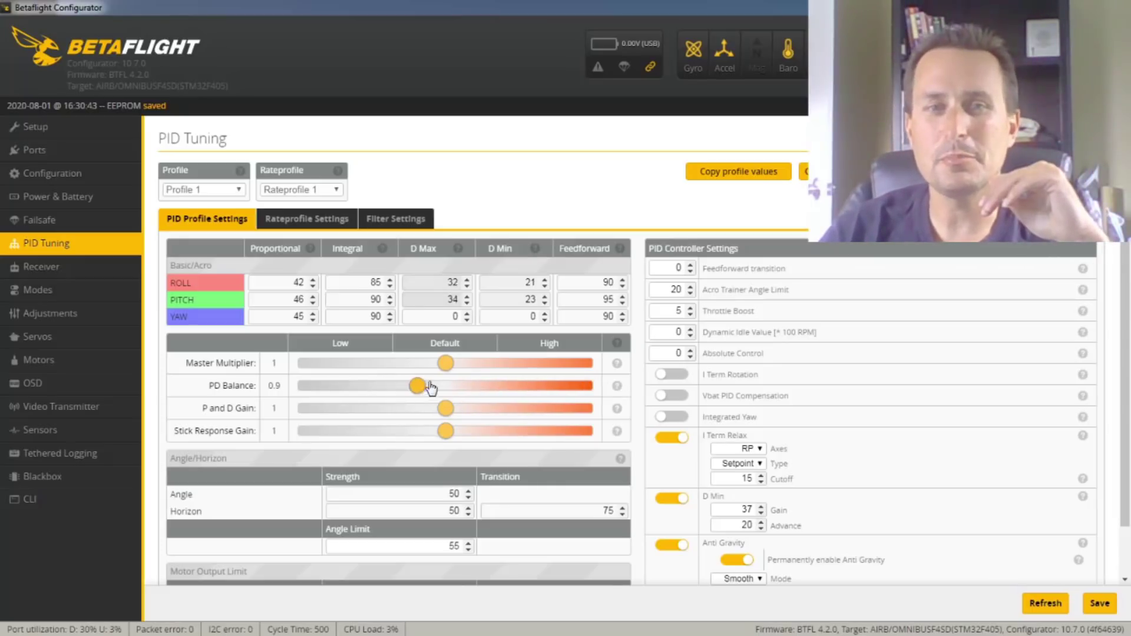
{"action": "left_click_drag", "start_coordinate": [389, 387], "coordinate": [443, 384]}
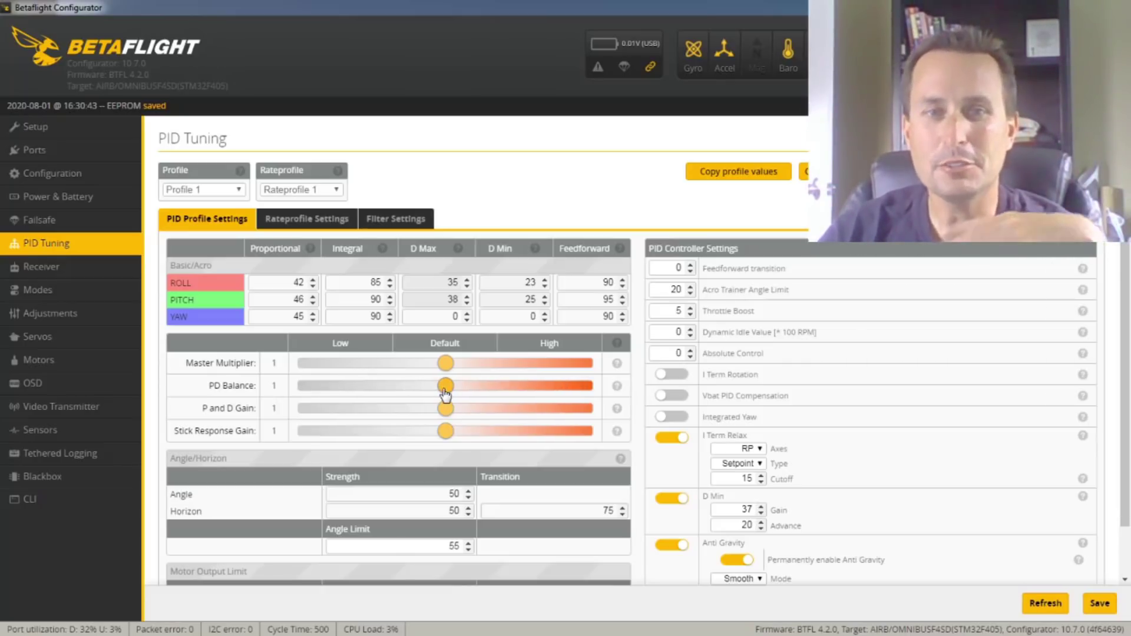
{"action": "left_click_drag", "start_coordinate": [444, 391], "coordinate": [394, 386]}
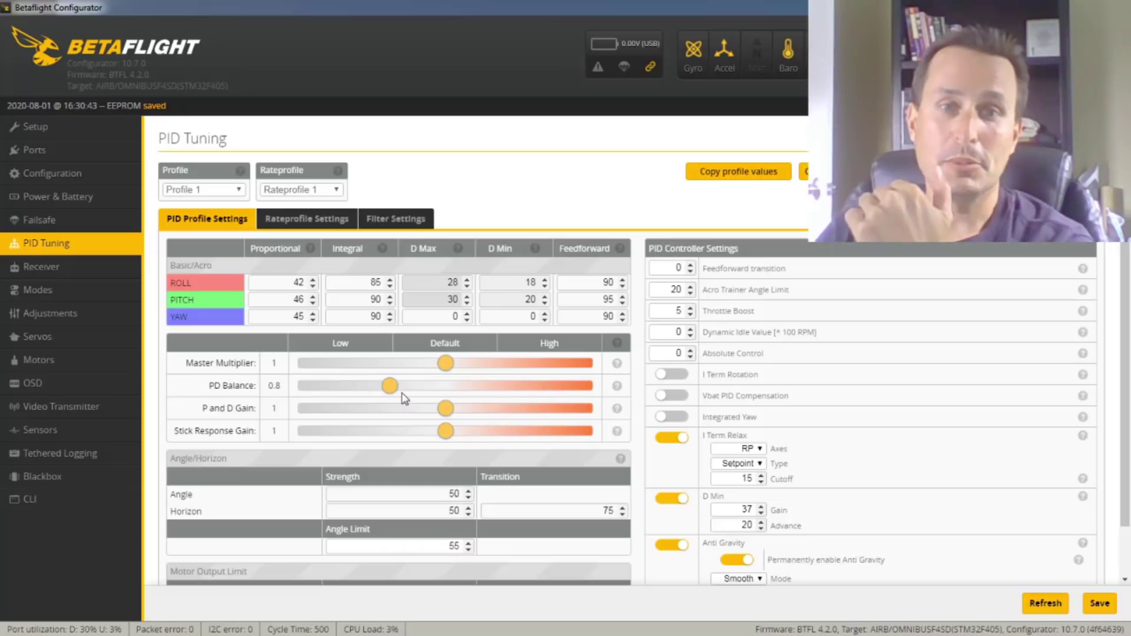
{"action": "left_click_drag", "start_coordinate": [390, 386], "coordinate": [445, 386]}
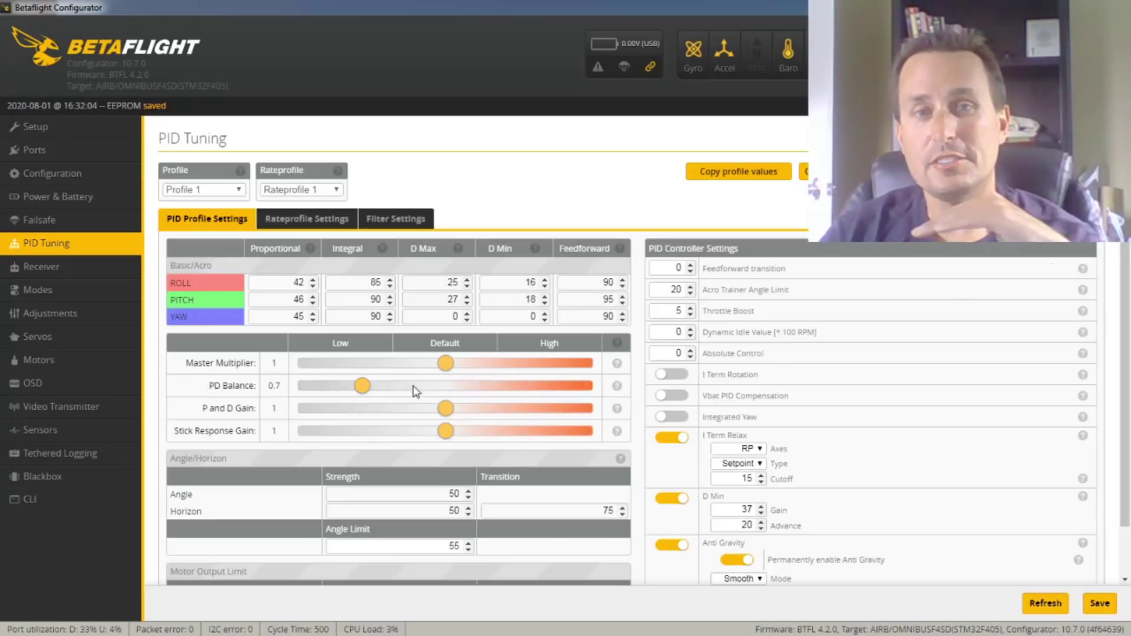
{"action": "left_click_drag", "start_coordinate": [365, 389], "coordinate": [443, 387]}
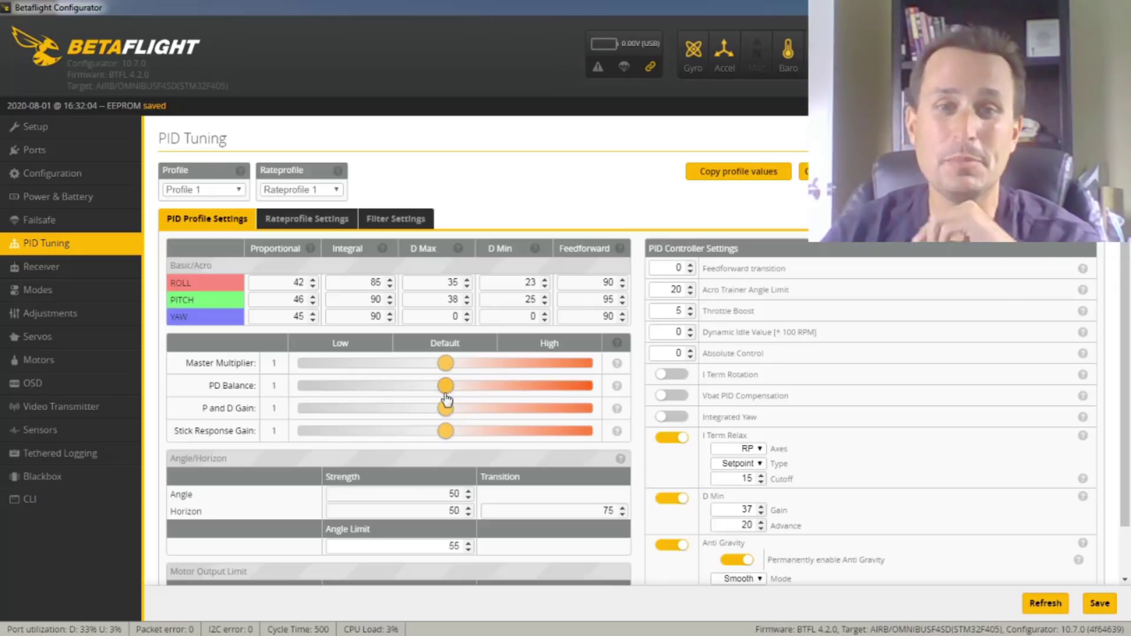
Step: Try higher PD Balance values, including 1.4 with D Min disabled
{"action": "left_click_drag", "start_coordinate": [446, 386], "coordinate": [557, 387]}
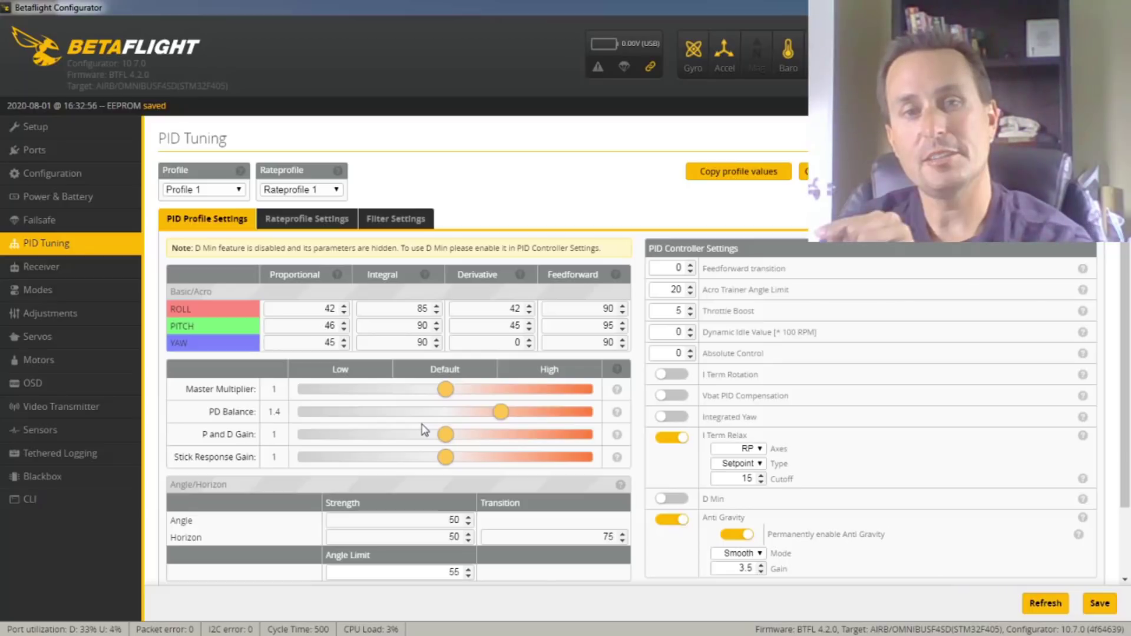
{"action": "left_click_drag", "start_coordinate": [501, 414], "coordinate": [548, 425]}
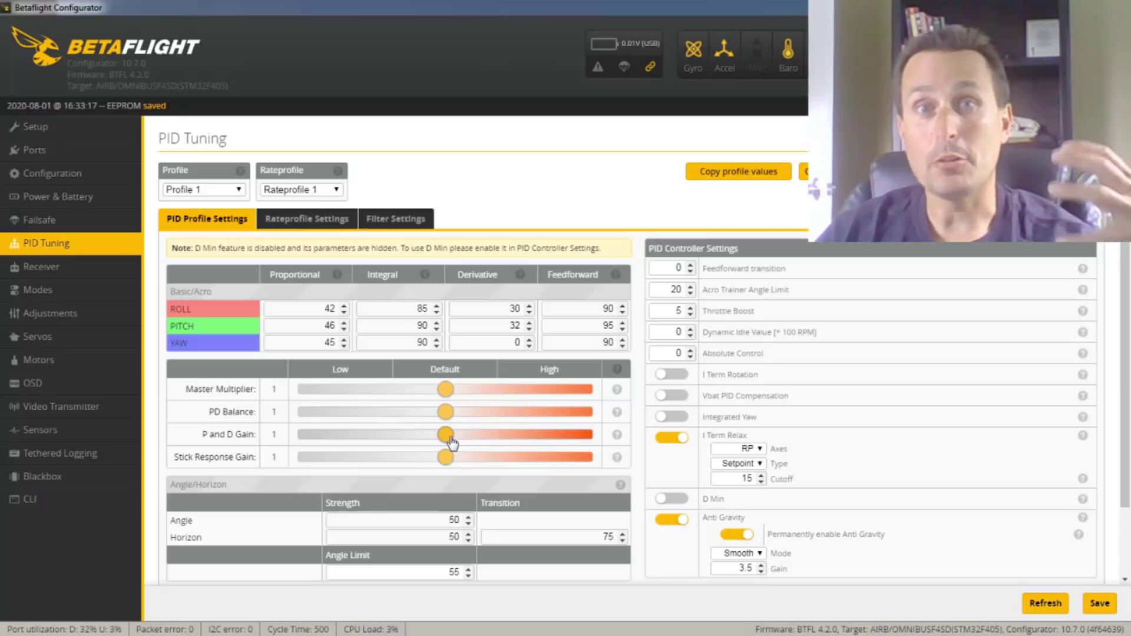
Step: Try P and D Gain at 0.8 and 1.4 with D Min off, and raise PD Balance to 1.4
{"action": "left_click_drag", "start_coordinate": [449, 439], "coordinate": [398, 440]}
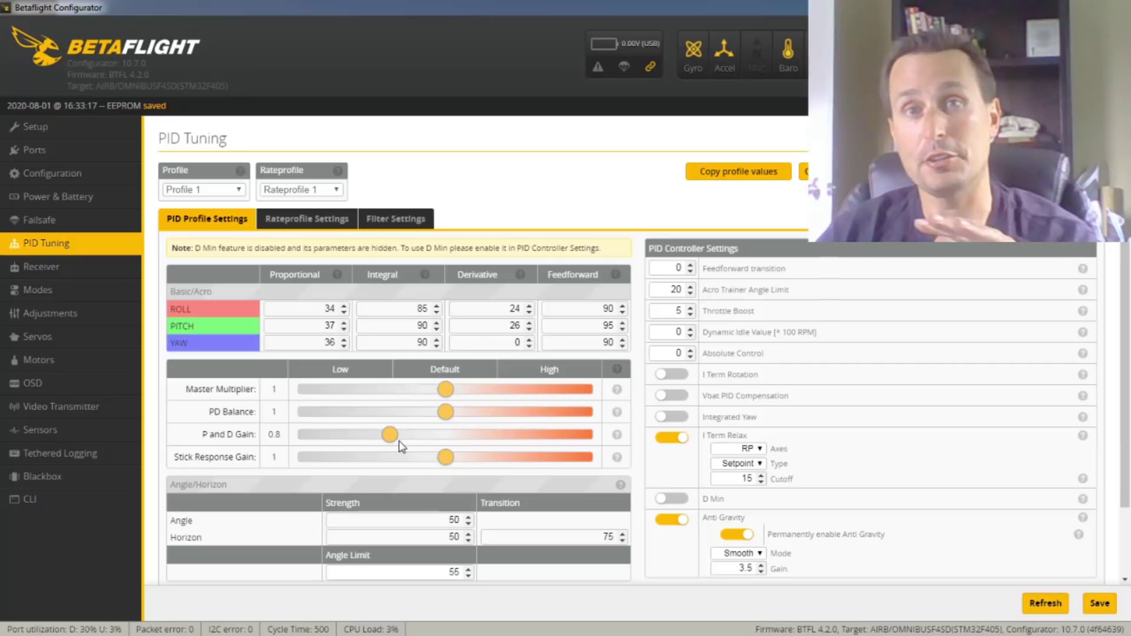
{"action": "left_click_drag", "start_coordinate": [398, 440], "coordinate": [500, 447]}
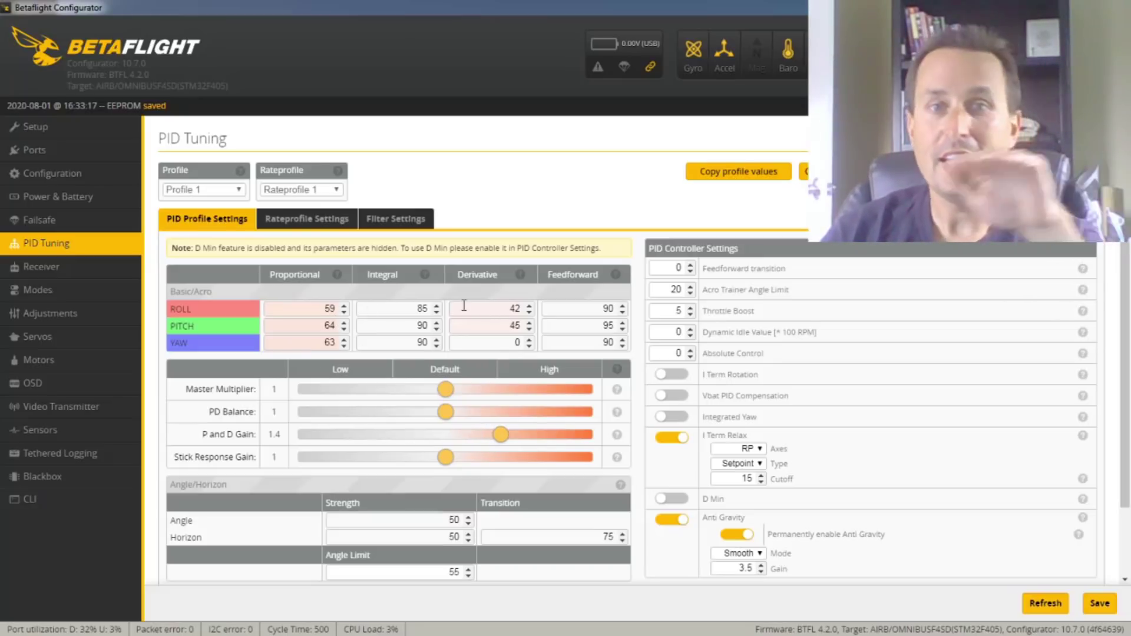
{"action": "mouse_move", "coordinate": [518, 429]}
{"action": "left_mouse_down"}
{"action": "mouse_move", "coordinate": [415, 440]}
{"action": "mouse_move", "coordinate": [524, 437]}
{"action": "mouse_move", "coordinate": [474, 439]}
{"action": "mouse_move", "coordinate": [501, 436]}
{"action": "mouse_move", "coordinate": [504, 411]}
{"action": "left_mouse_up"}
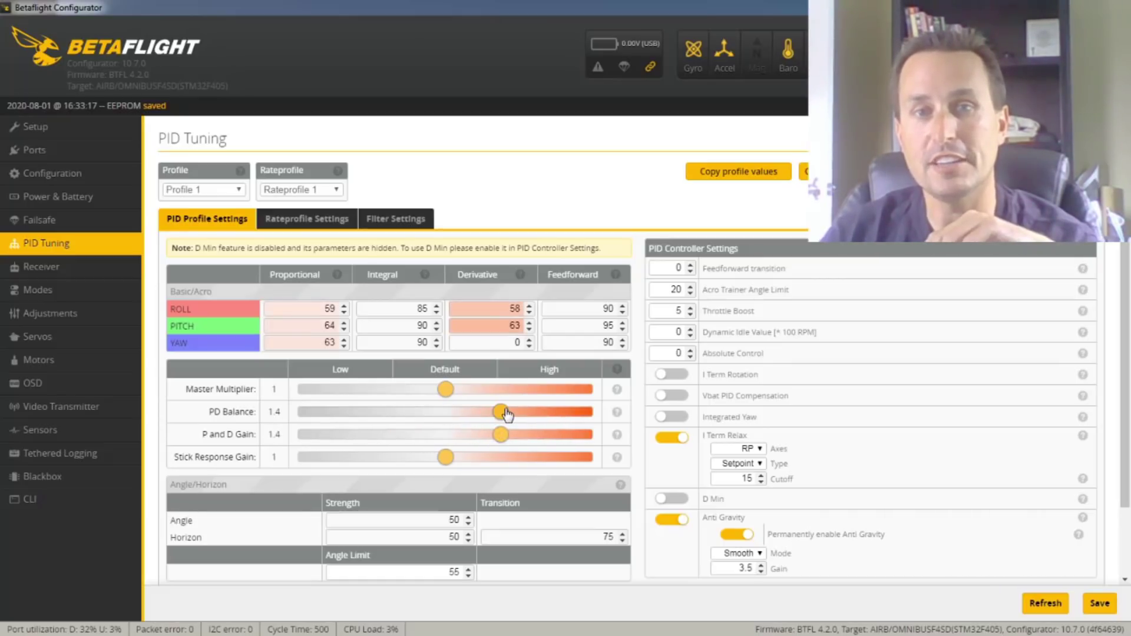
{"action": "left_click_drag", "start_coordinate": [500, 470], "coordinate": [460, 436]}
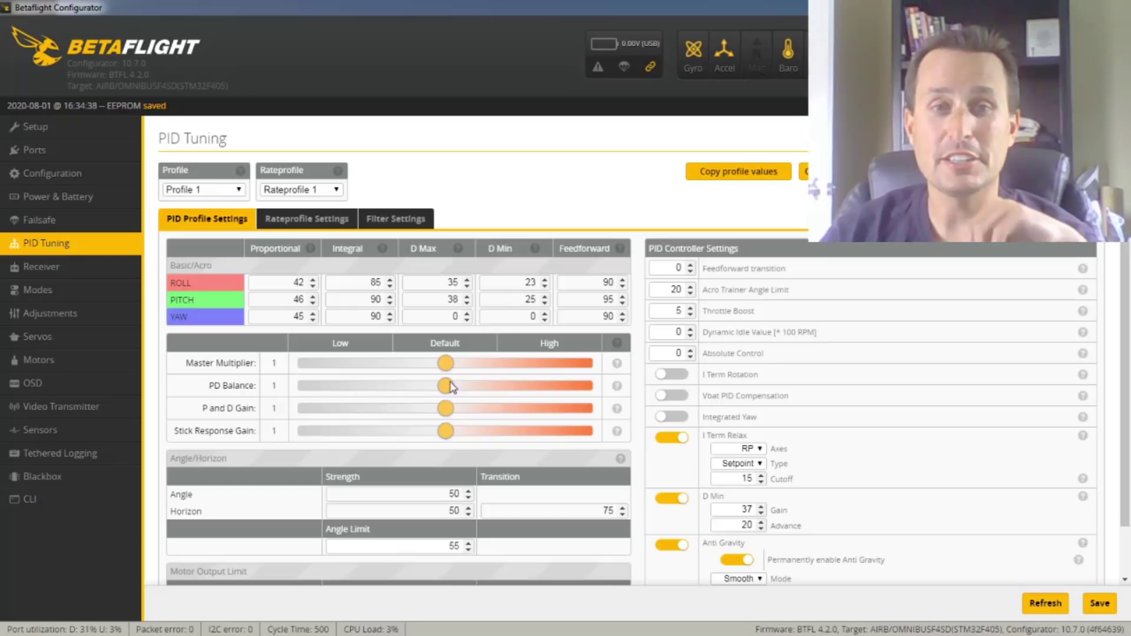
Step: Try PD Balance at 0.8 and restore it to 1, and raise P and D Gain through 1.6 to its maximum
{"action": "left_click_drag", "start_coordinate": [443, 388], "coordinate": [381, 389]}
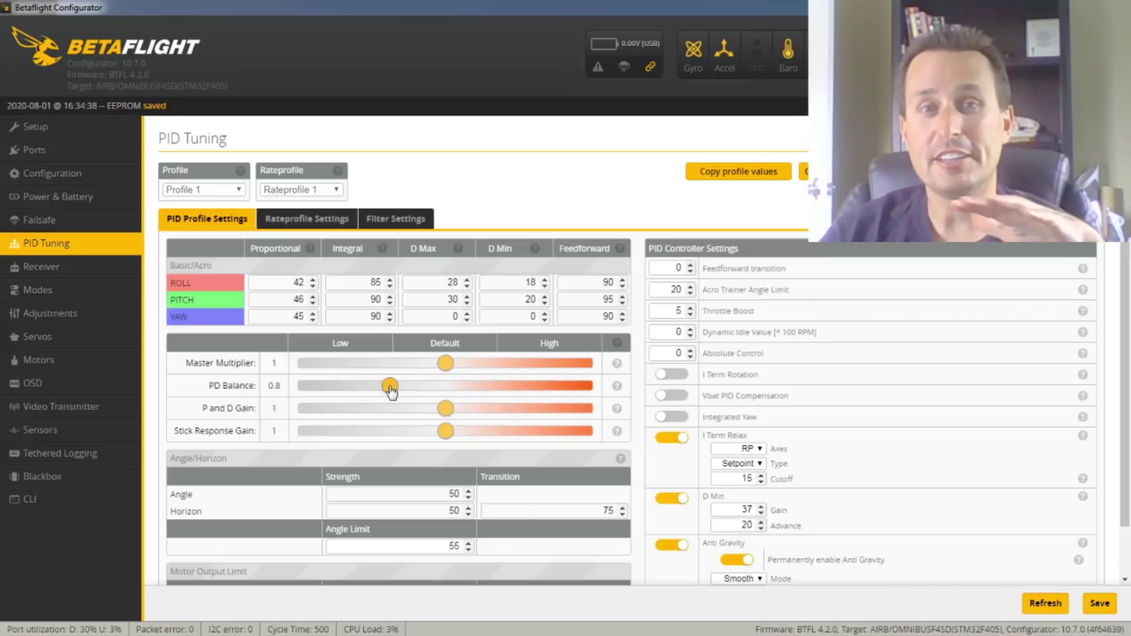
{"action": "left_click_drag", "start_coordinate": [390, 386], "coordinate": [445, 386]}
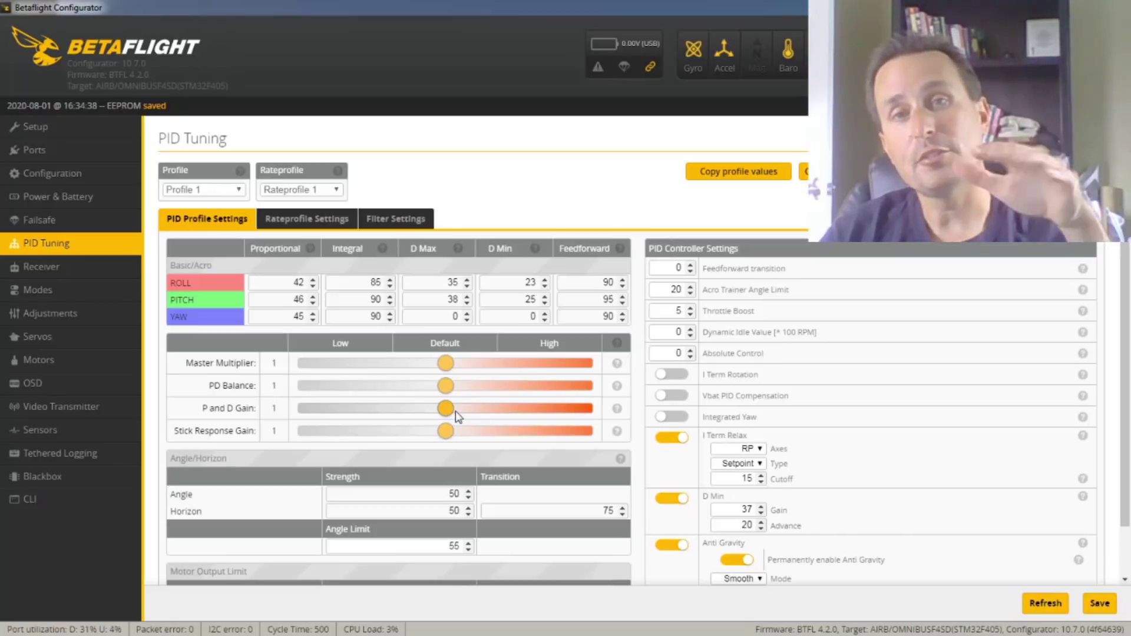
{"action": "left_click_drag", "start_coordinate": [454, 414], "coordinate": [527, 414]}
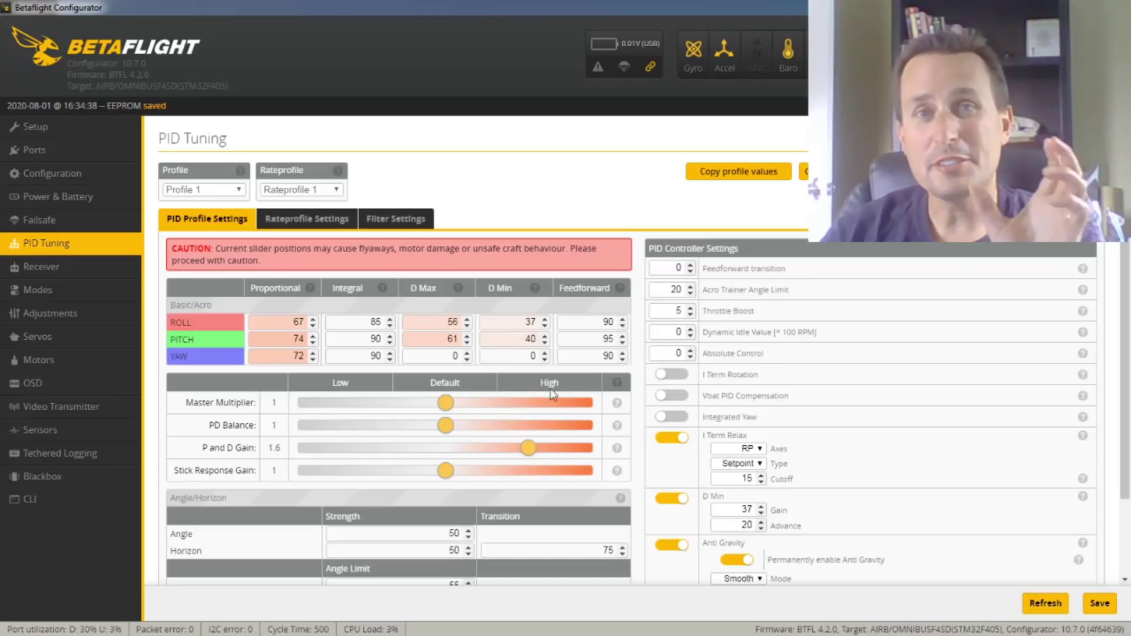
{"action": "left_click_drag", "start_coordinate": [538, 454], "coordinate": [584, 451]}
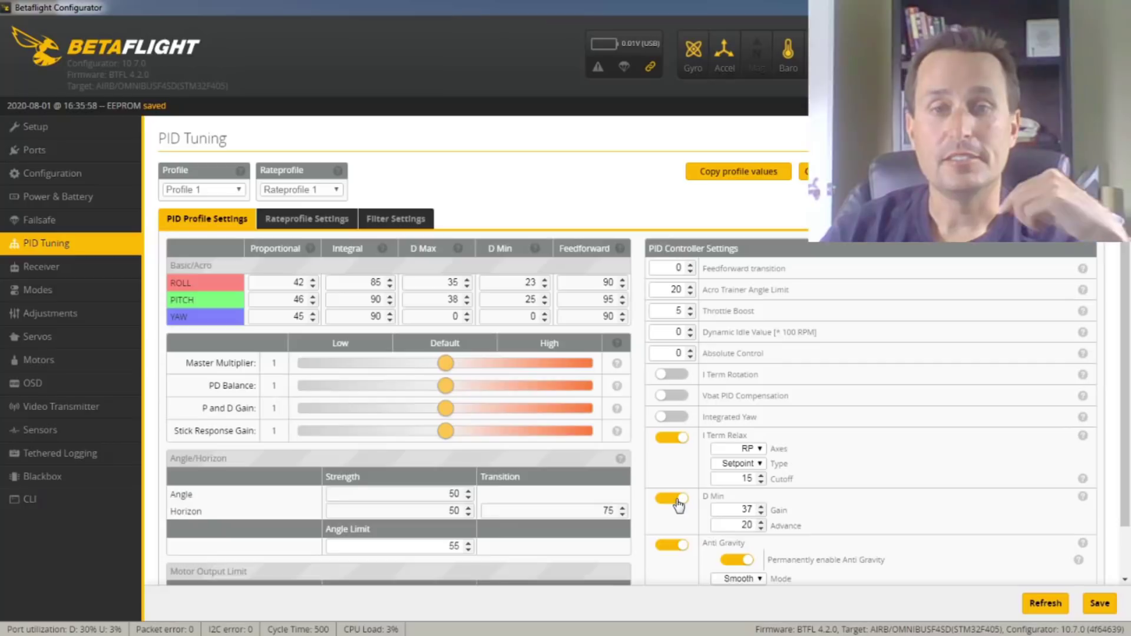
Step: Disable D Min and raise P and D Gain to 1.6 and slightly higher
{"action": "left_click", "coordinate": [673, 498]}
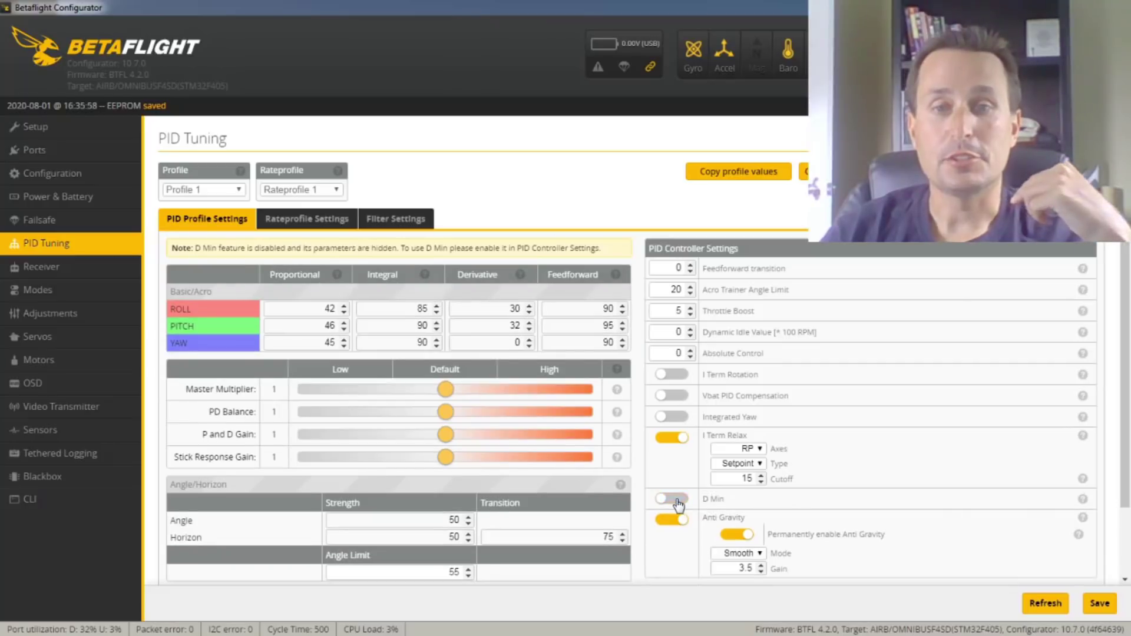
{"action": "left_click_drag", "start_coordinate": [446, 434], "coordinate": [528, 434]}
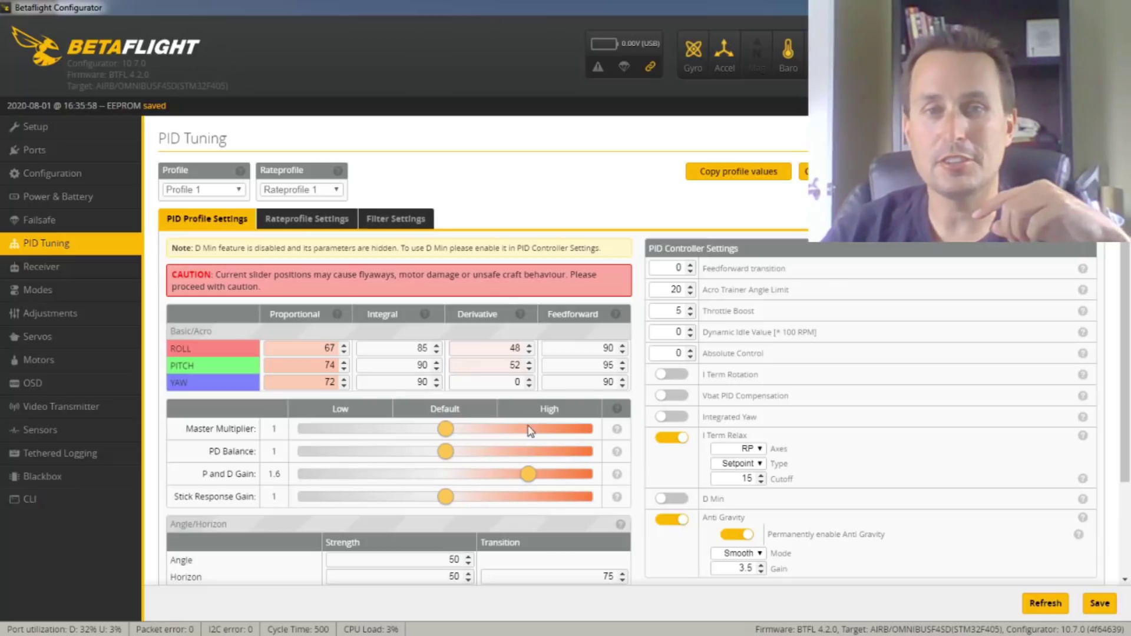
{"action": "left_click_drag", "start_coordinate": [527, 475], "coordinate": [551, 478]}
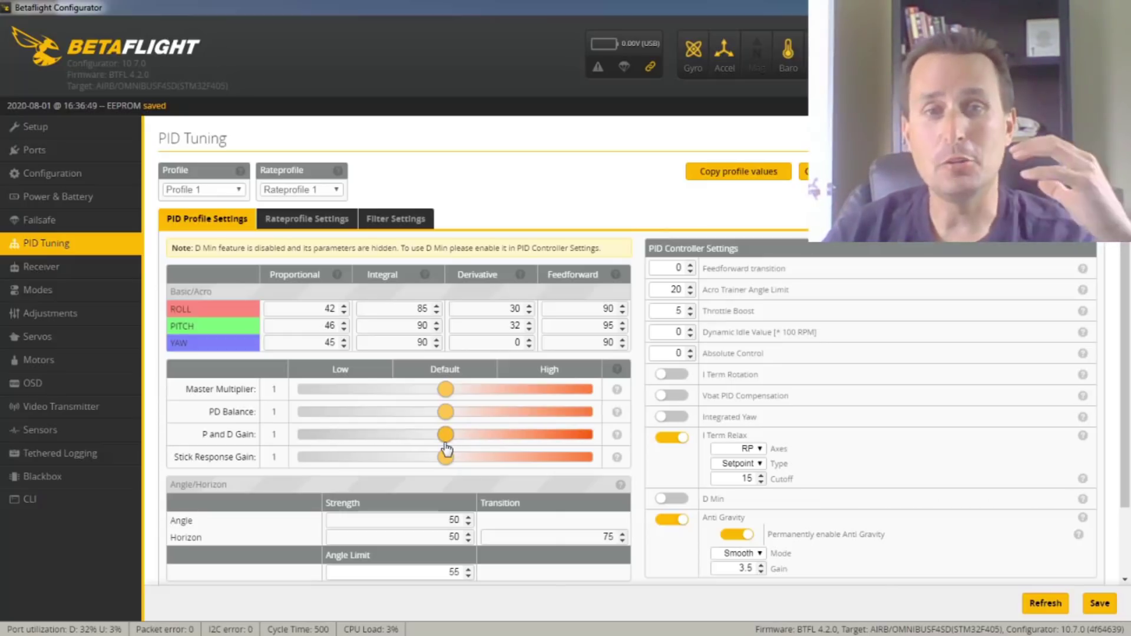
Step: Raise P and D Gain to 2, reduce it to 1.7, and save the settings with D Min disabled
{"action": "left_click_drag", "start_coordinate": [445, 437], "coordinate": [583, 435]}
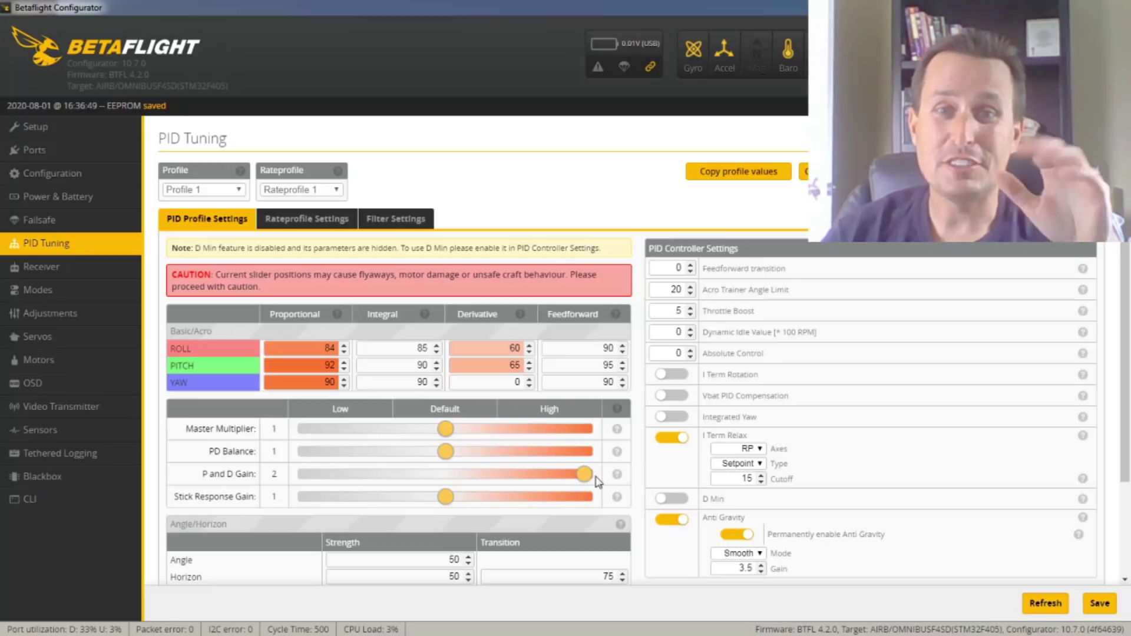
{"action": "left_click_drag", "start_coordinate": [575, 483], "coordinate": [542, 479]}
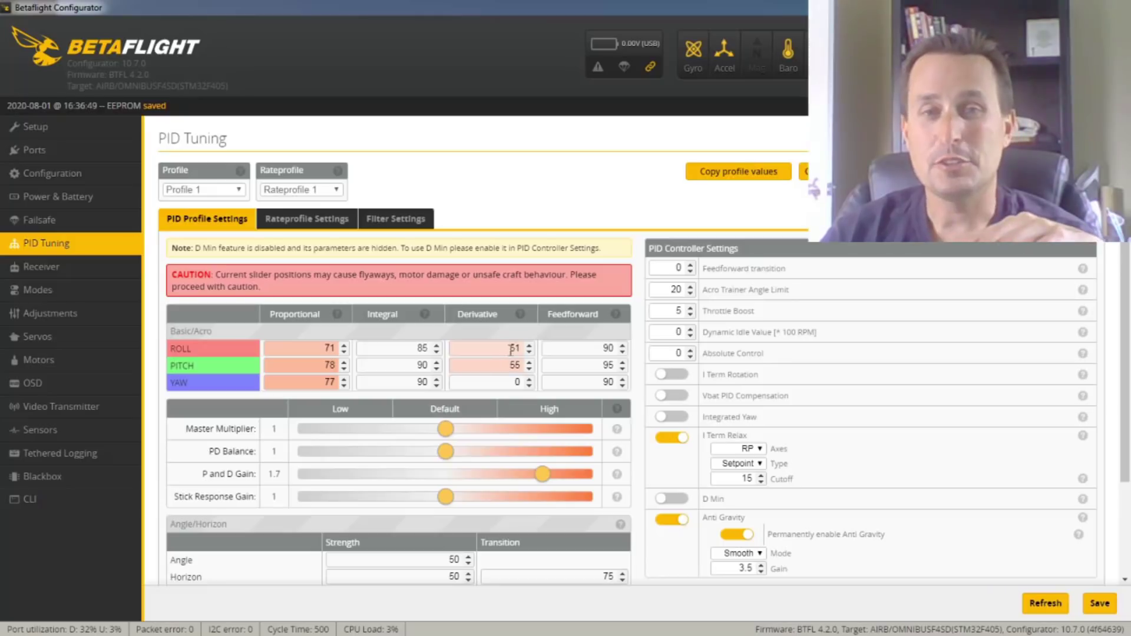
{"action": "left_click", "coordinate": [1099, 603]}
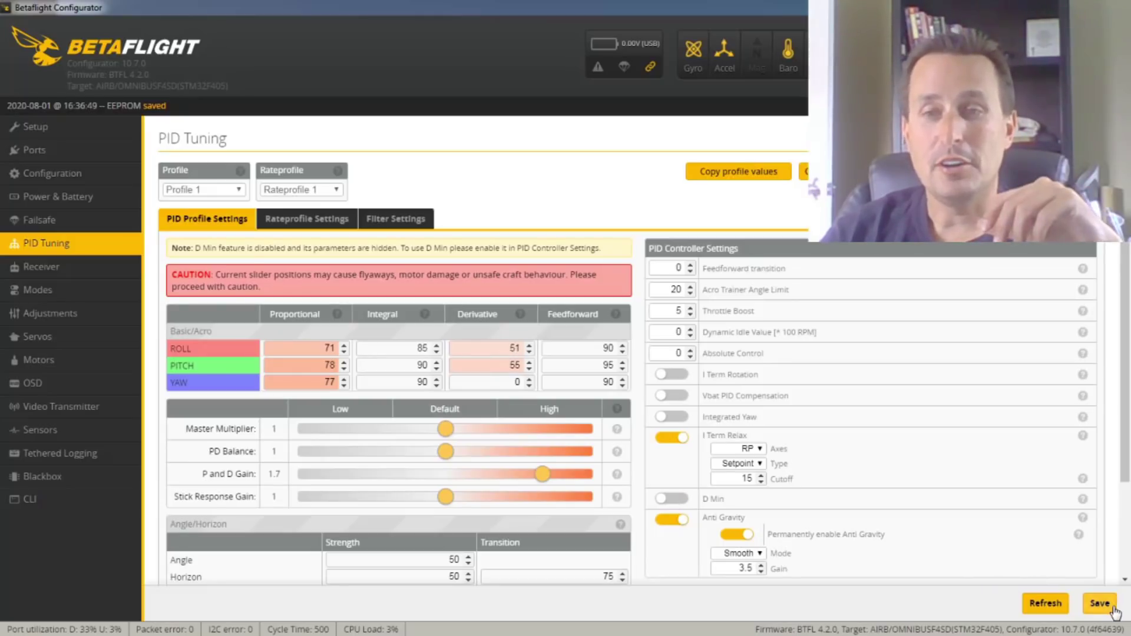
Step: Re-enable D Min and save the PID settings
{"action": "left_click", "coordinate": [672, 500]}
{"action": "left_click", "coordinate": [1099, 603]}
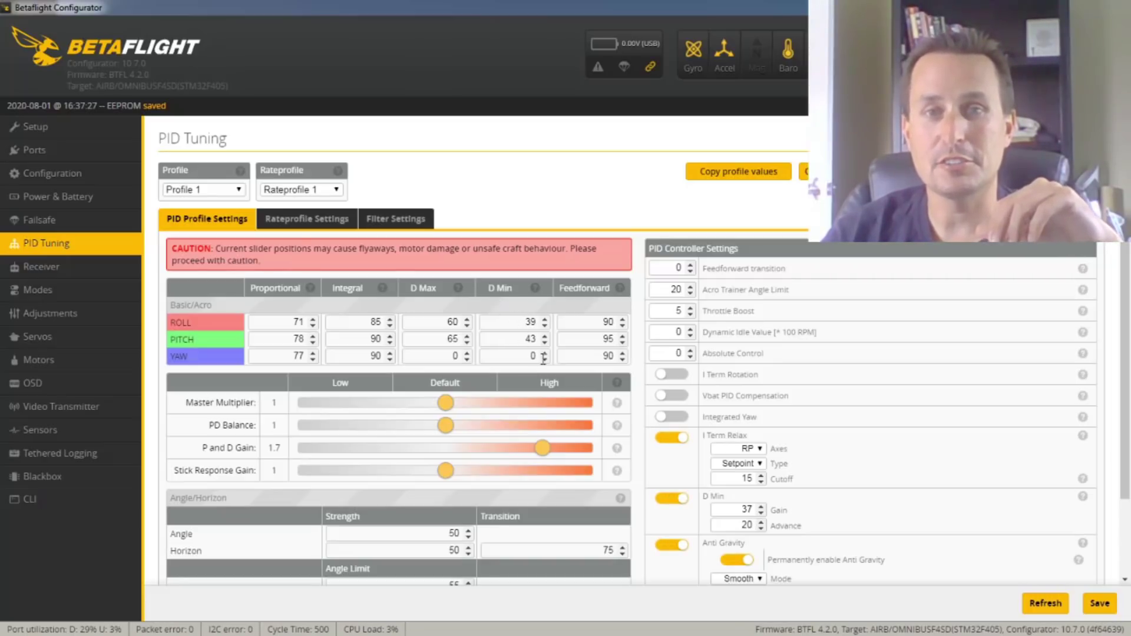
Step: Try P and D Gain at 2 with the Master Multiplier at 1.4 and slightly lower
{"action": "left_click_drag", "start_coordinate": [551, 449], "coordinate": [587, 445]}
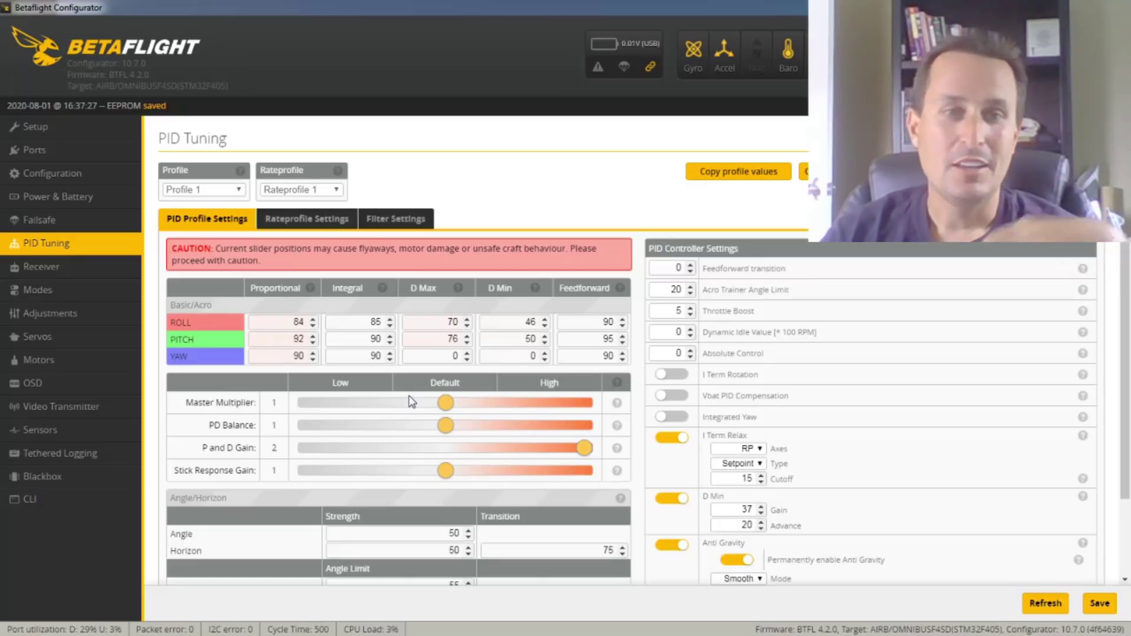
{"action": "left_click_drag", "start_coordinate": [450, 408], "coordinate": [501, 403]}
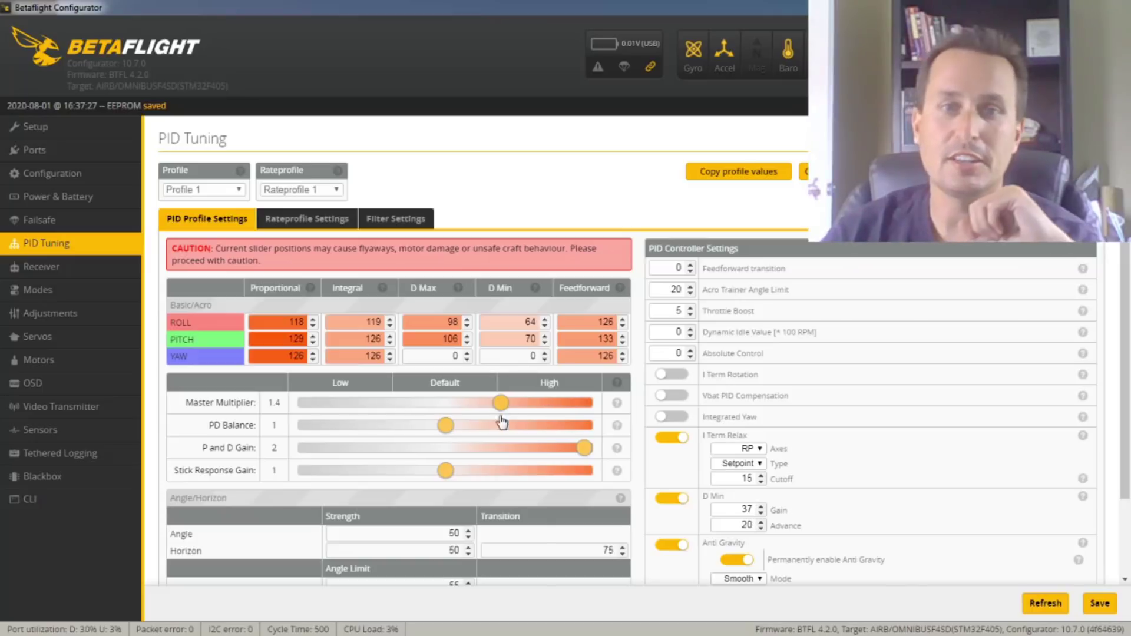
{"action": "left_click_drag", "start_coordinate": [500, 404], "coordinate": [483, 409]}
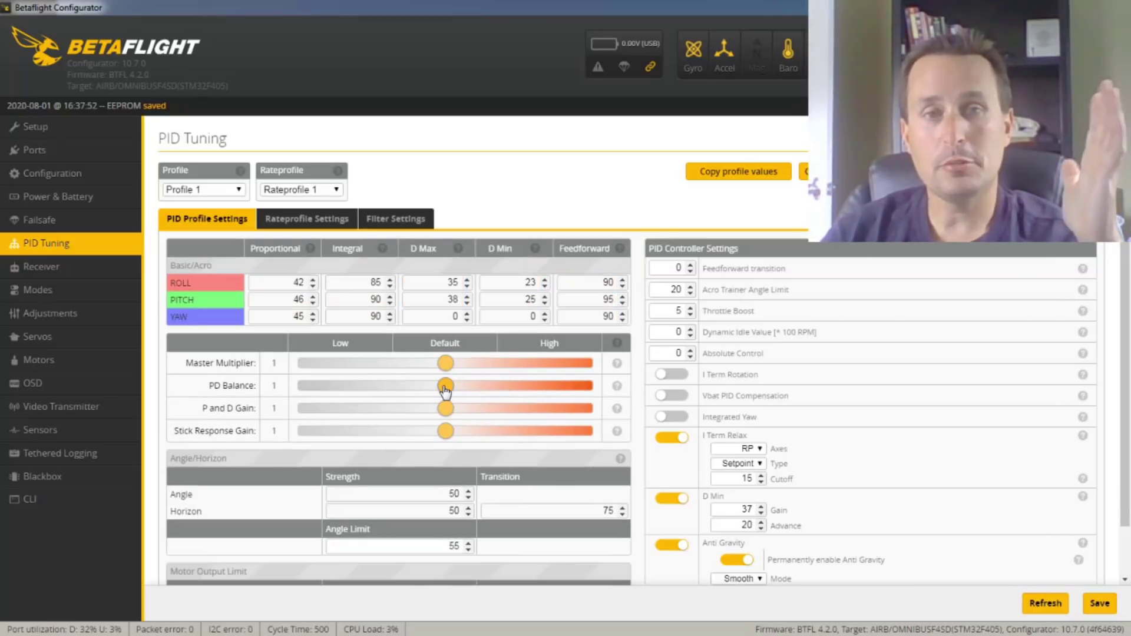
Step: Set PD Balance to 1.8 and P and D Gain to 1.4 with D Min enabled
{"action": "left_click_drag", "start_coordinate": [452, 390], "coordinate": [530, 388]}
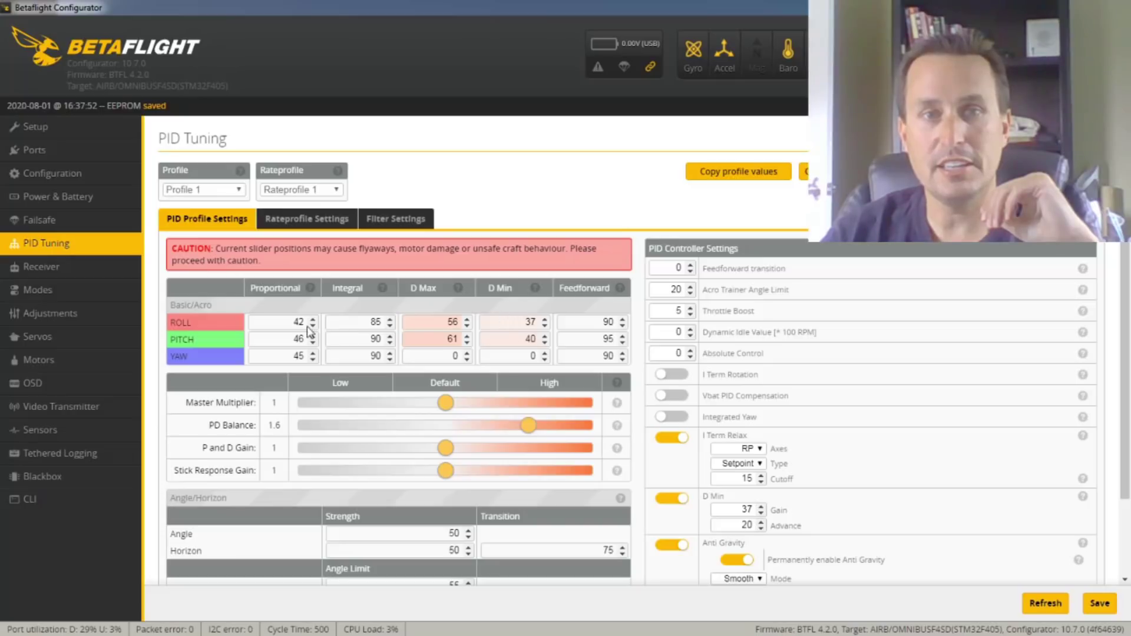
{"action": "left_click_drag", "start_coordinate": [526, 426], "coordinate": [556, 425]}
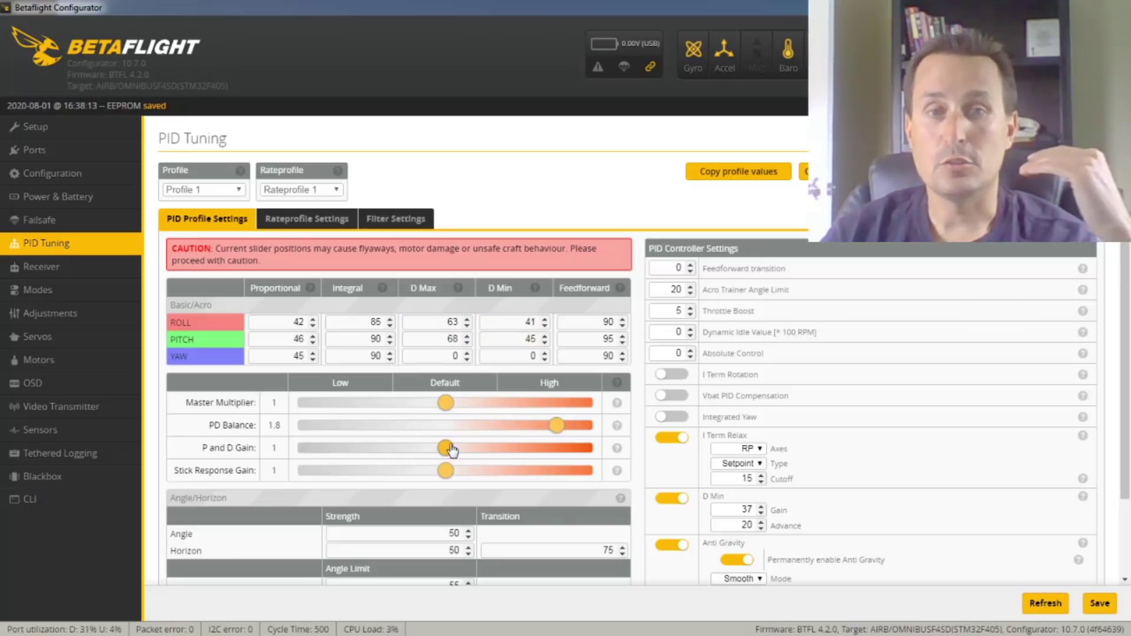
{"action": "left_click_drag", "start_coordinate": [448, 449], "coordinate": [502, 451]}
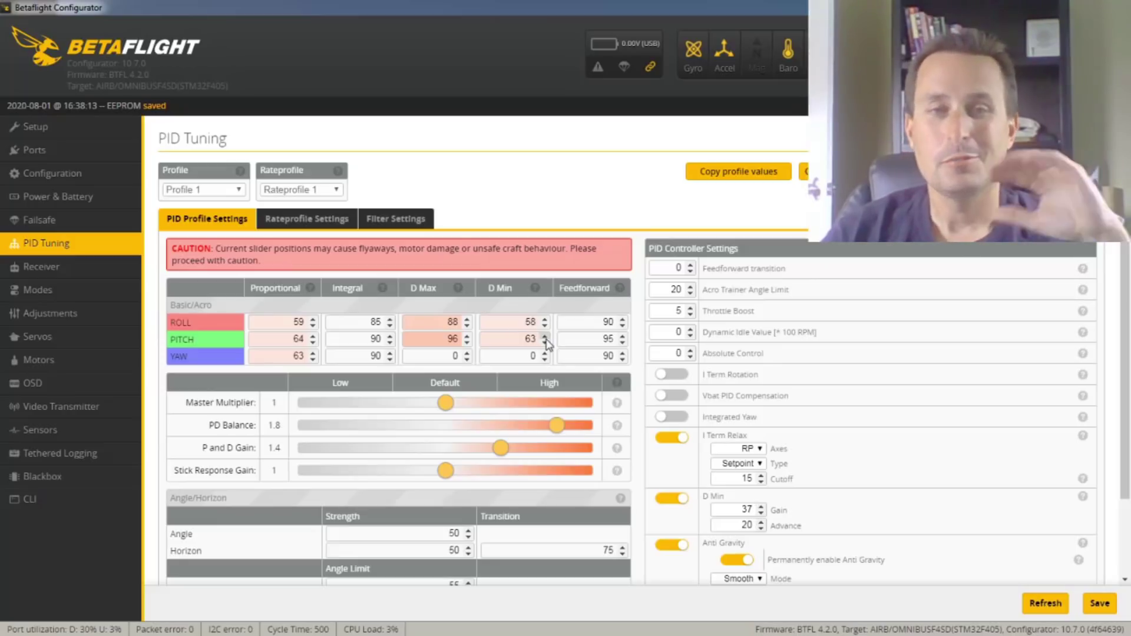
Step: Try P and D Gain at 1.5 and bring it back down to 1.4
{"action": "left_click_drag", "start_coordinate": [502, 449], "coordinate": [514, 450]}
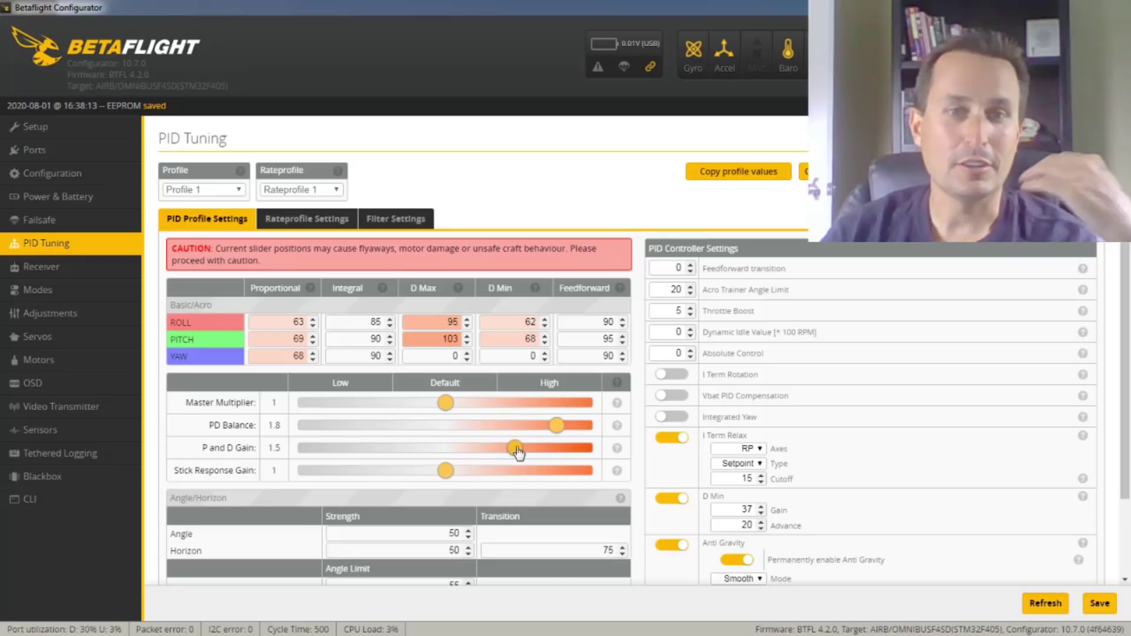
{"action": "left_click_drag", "start_coordinate": [516, 450], "coordinate": [502, 451]}
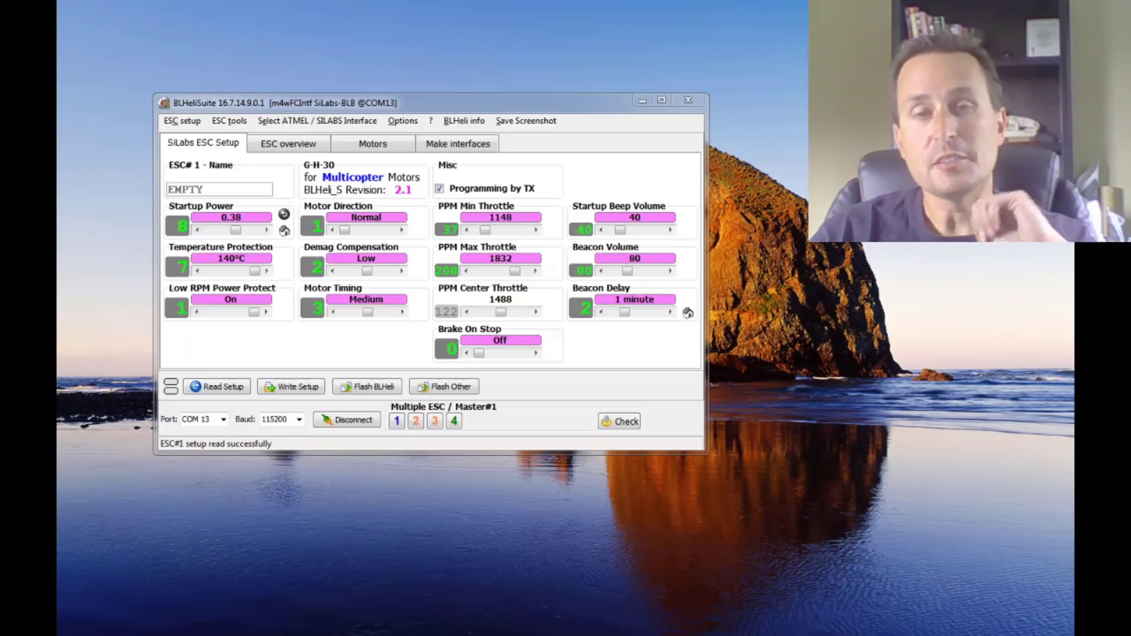
Step: In BLHeliSuite, raise the Startup Power of ESC 1 to 0.50 and reduce it by four increments
{"action": "left_click", "coordinate": [266, 230]}
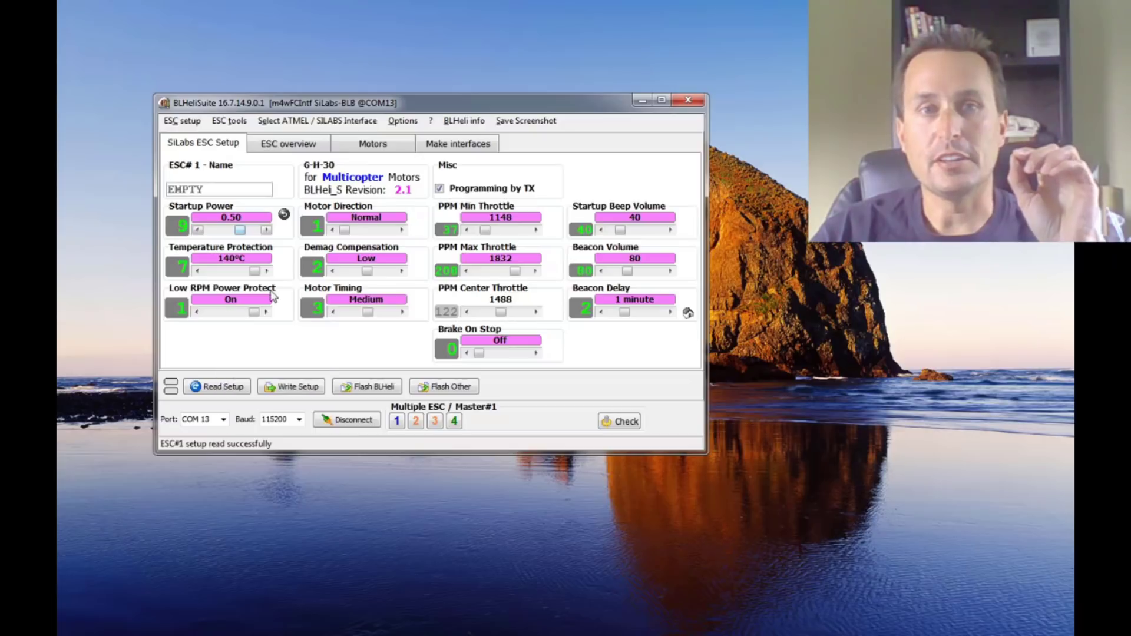
{"action": "mouse_move", "coordinate": [184, 214]}
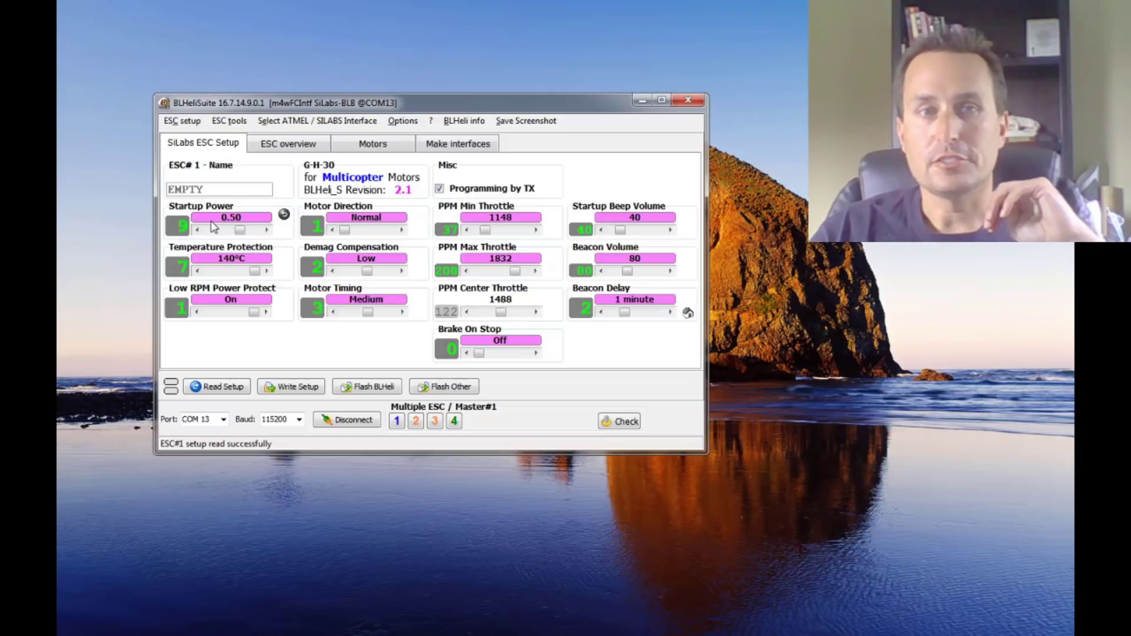
{"action": "left_click", "coordinate": [198, 229]}
{"action": "left_click", "coordinate": [197, 230]}
{"action": "left_click", "coordinate": [197, 229]}
{"action": "left_click", "coordinate": [197, 229]}
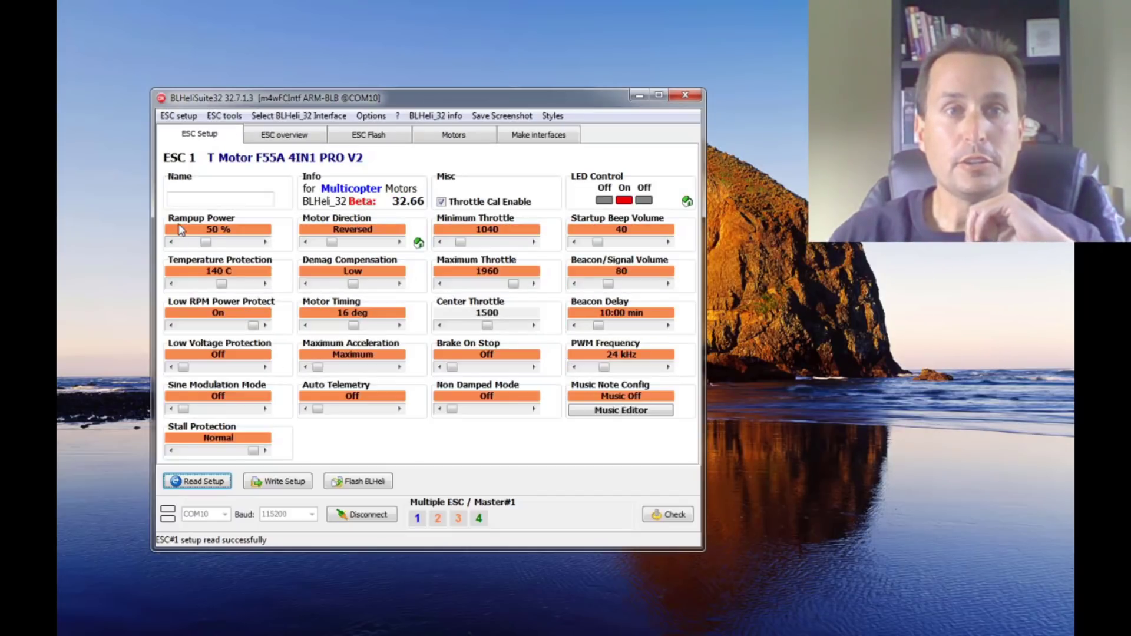
Step: In BLHeliSuite32, reduce the Rampup Power of ESC 1 to 12 %
{"action": "left_click", "coordinate": [172, 242]}
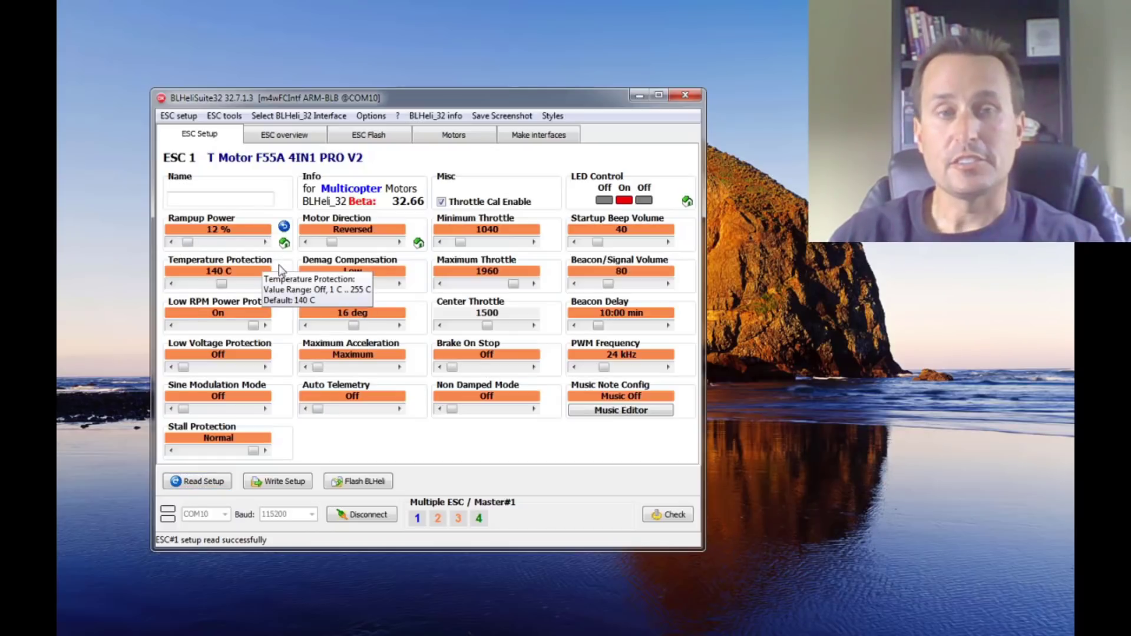
{"action": "mouse_move", "coordinate": [292, 311]}
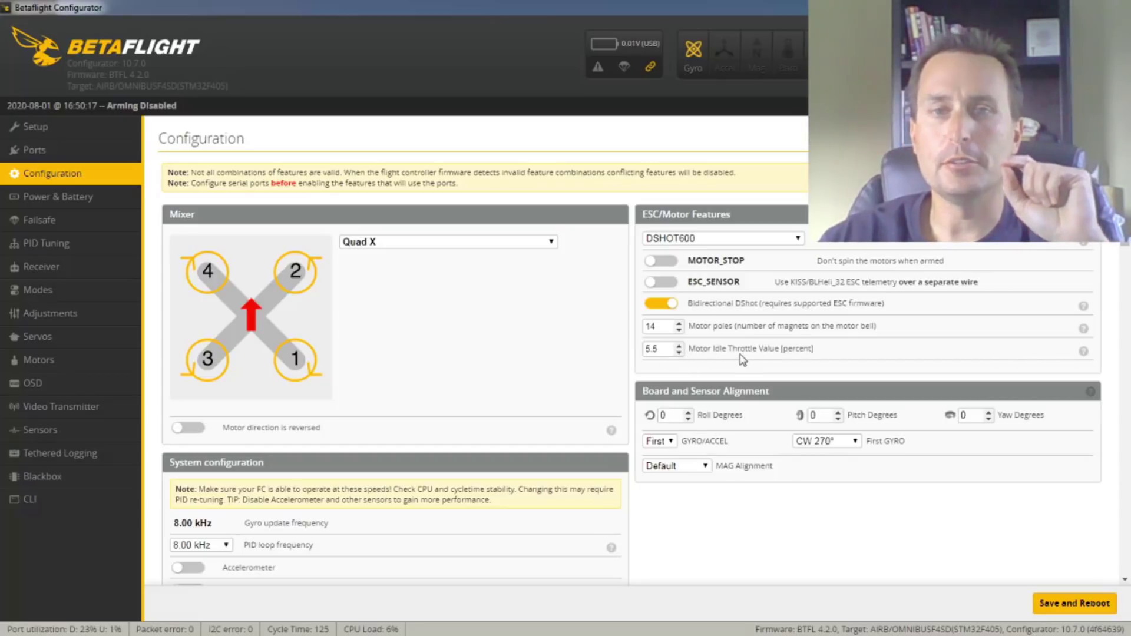
Step: Switch to Betaflight Configurator and open the Motor Idle Throttle Value in the ESC/Motor Features for editing
{"action": "left_click", "coordinate": [669, 348]}
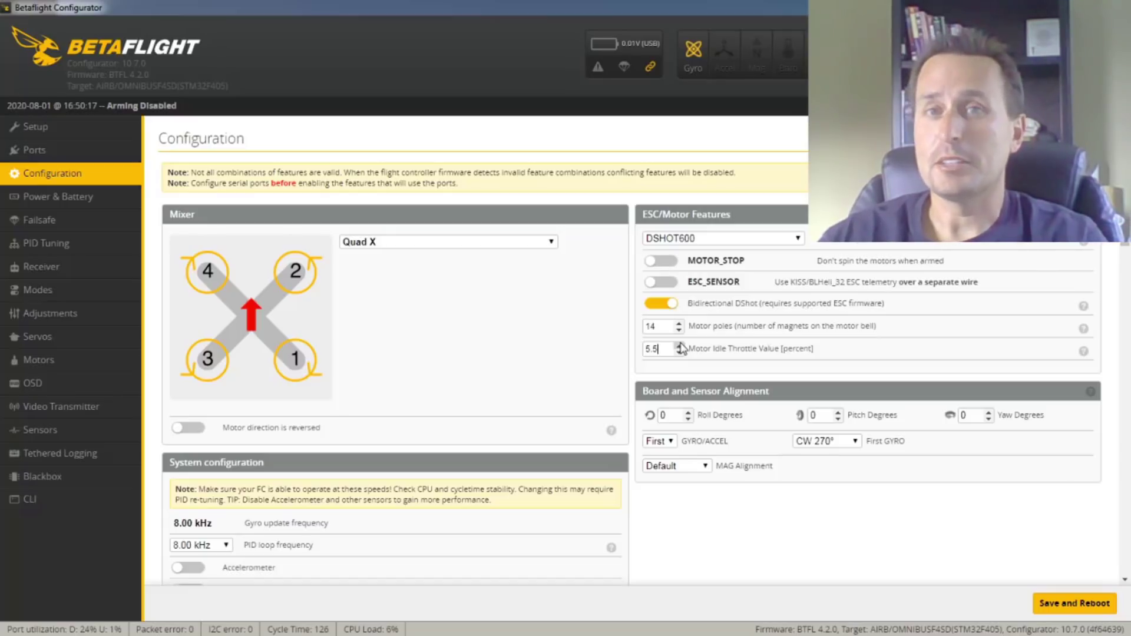
{"action": "left_click", "coordinate": [667, 351]}
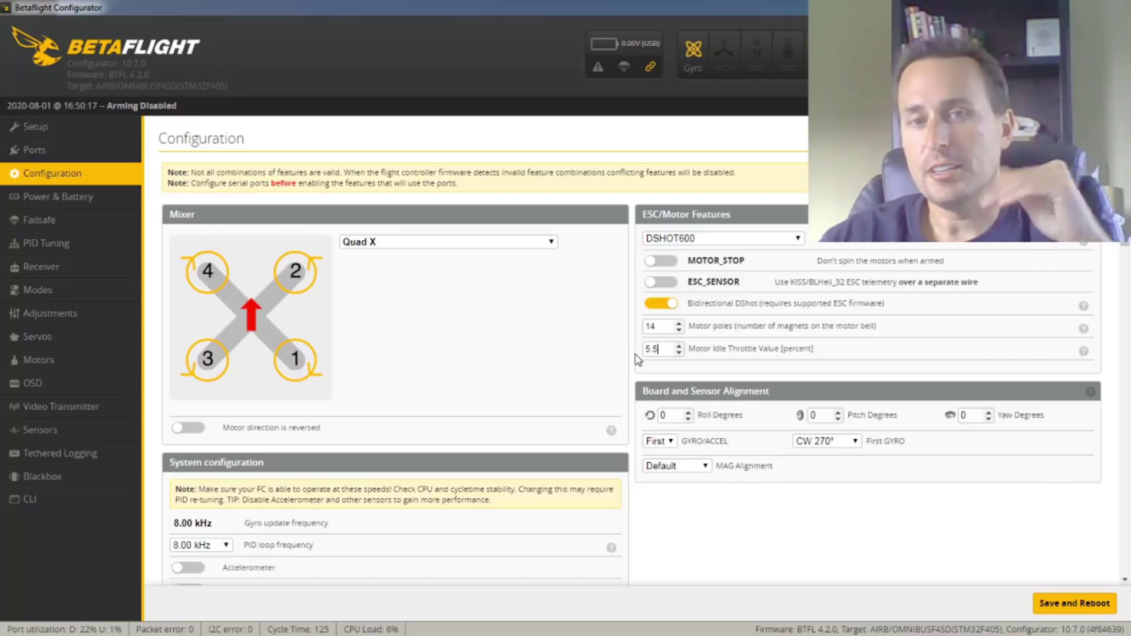